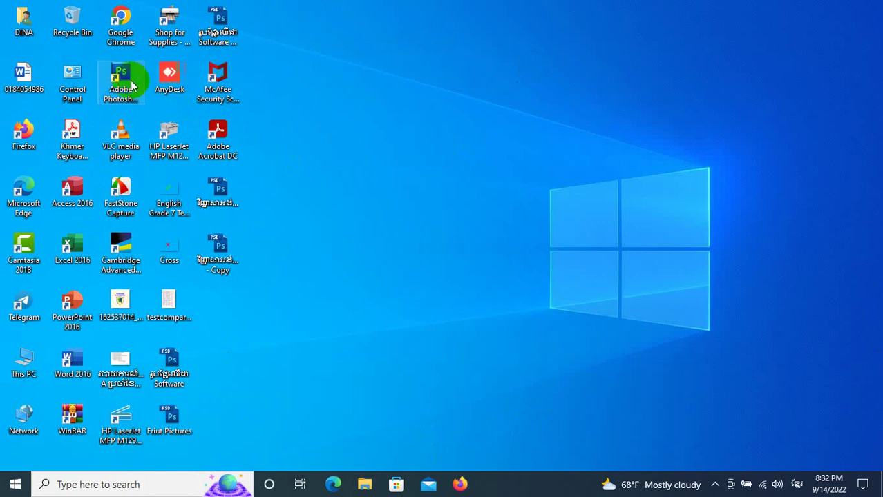
Refresh the desktop several times
right_click(316, 4)
click(354, 39)
right_click(270, 3)
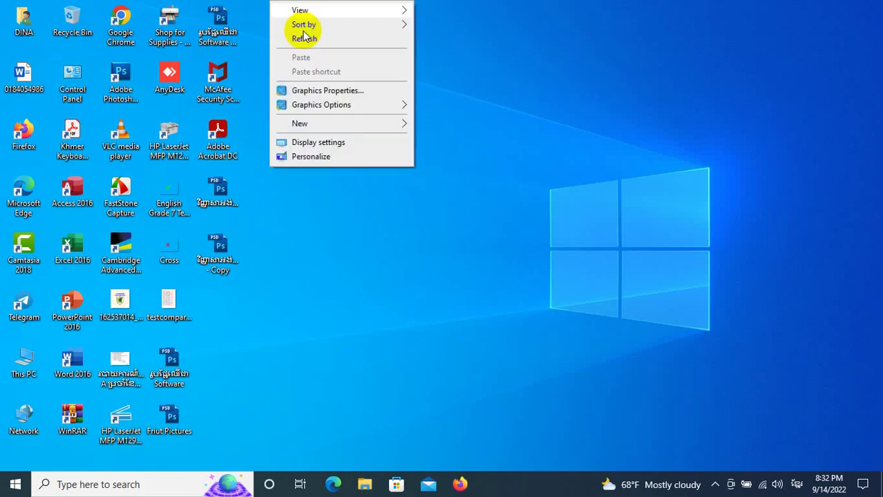
click(308, 39)
right_click(266, 3)
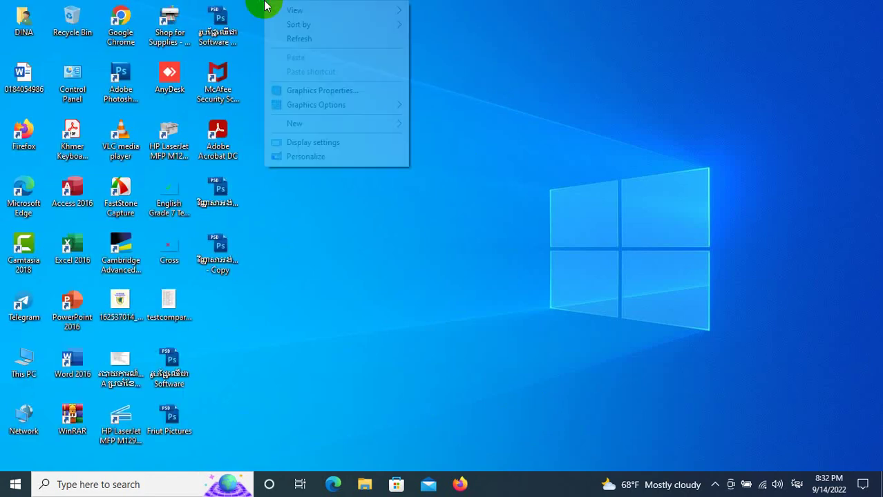
click(295, 40)
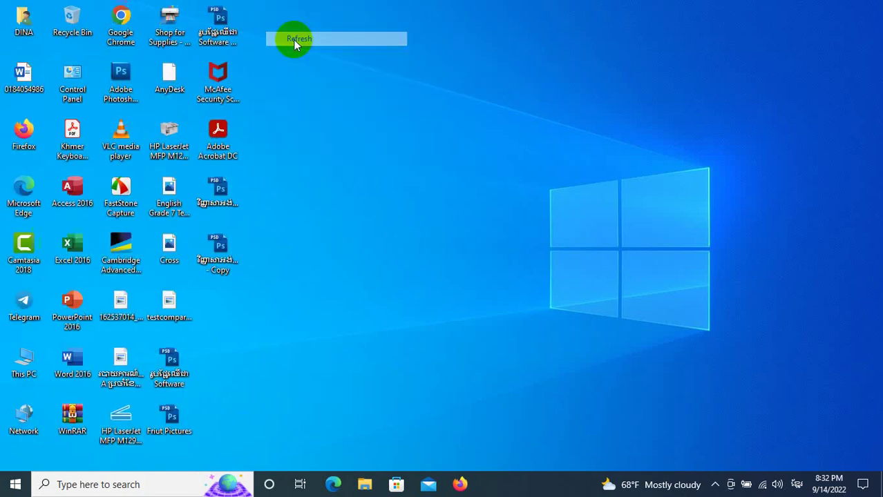
right_click(298, 2)
click(570, 201)
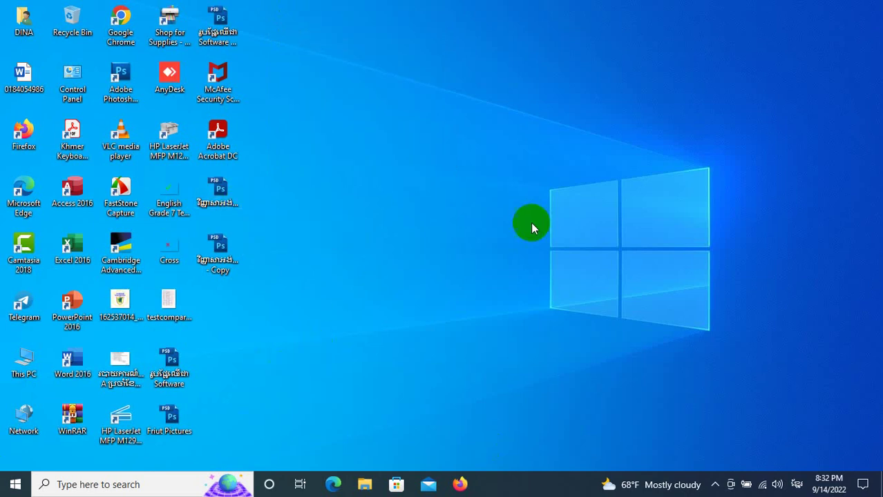
Open the Soft (D:) drive from This PC and magnify the screen around the file list's Size column heading
double_click(24, 363)
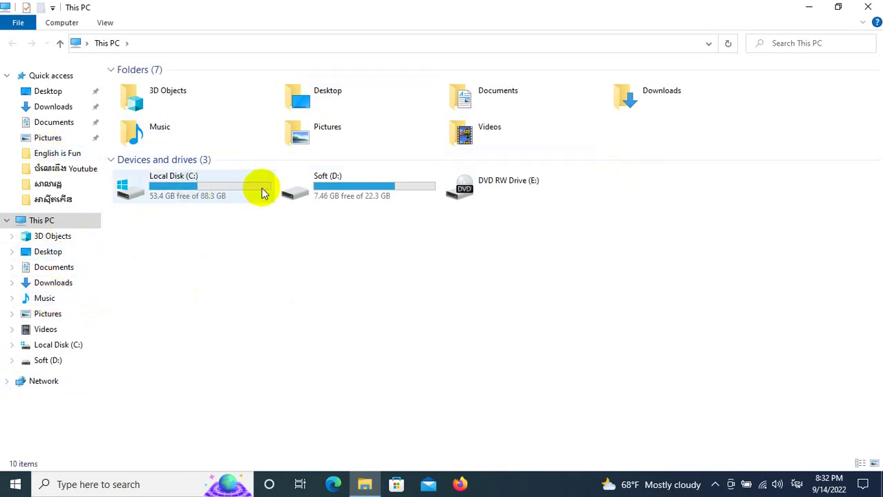
double_click(350, 191)
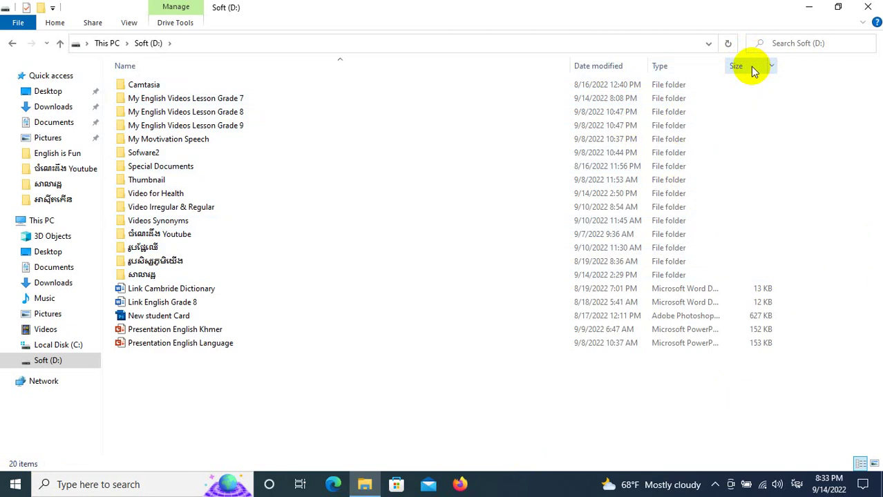
key(super+plus)
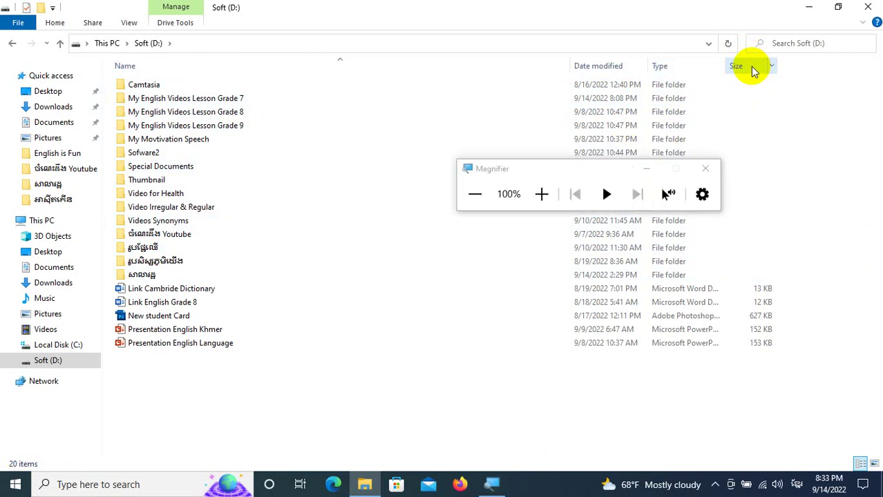
key(super+plus)
key(super+plus)
key(super+plus)
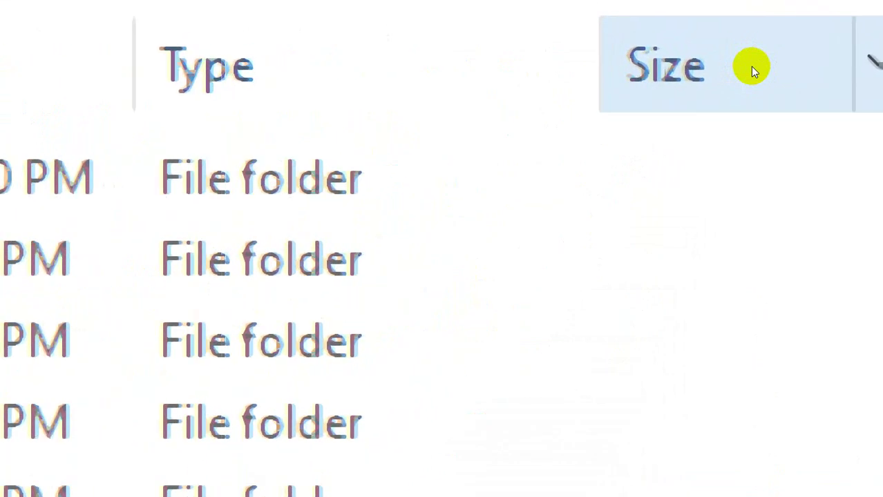
key(super+plus)
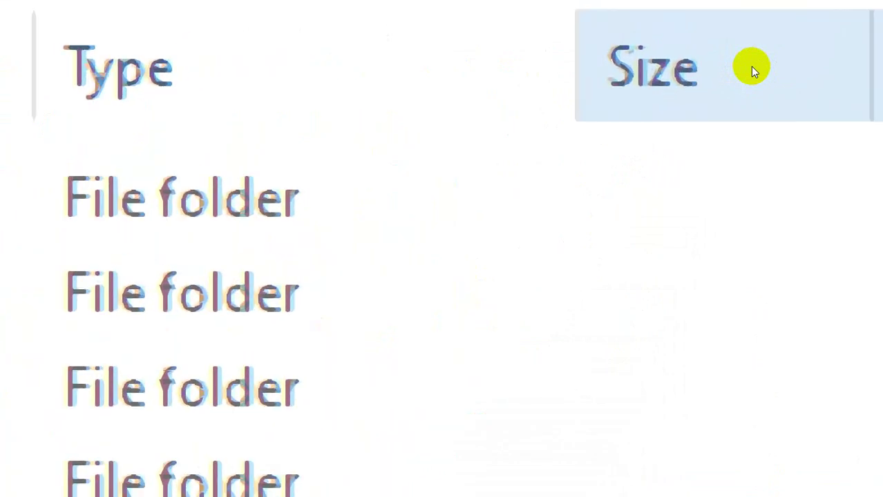
Return the screen magnification to 100%, and close both Magnifier and the Soft (D:) window
key(super+minus)
key(super+minus)
key(super+minus)
key(super+minus)
key(super+minus)
key(super+minus)
key(super+minus)
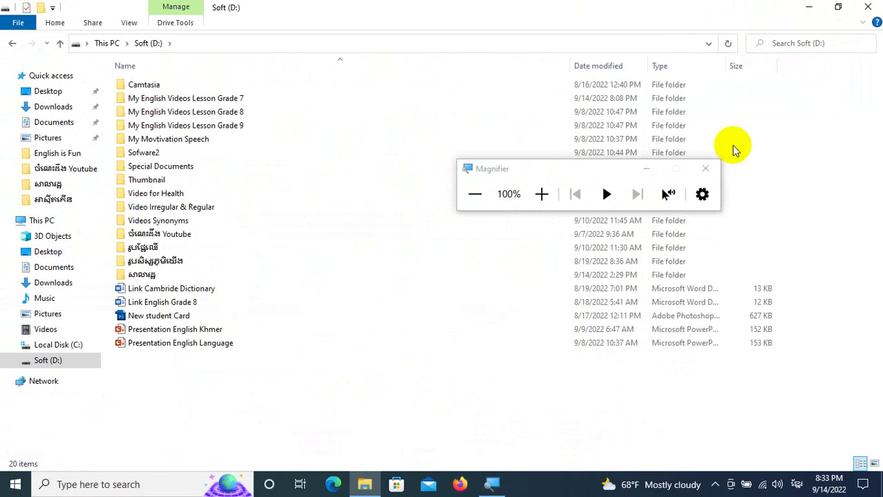
click(705, 169)
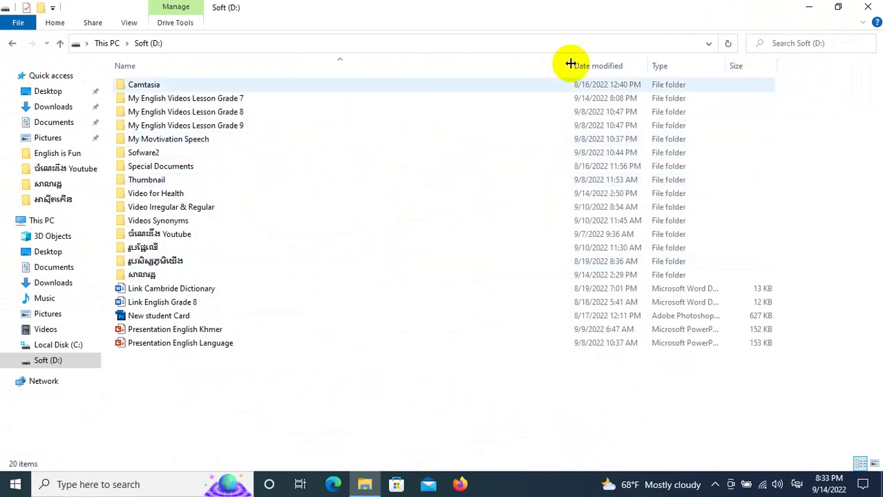
click(867, 7)
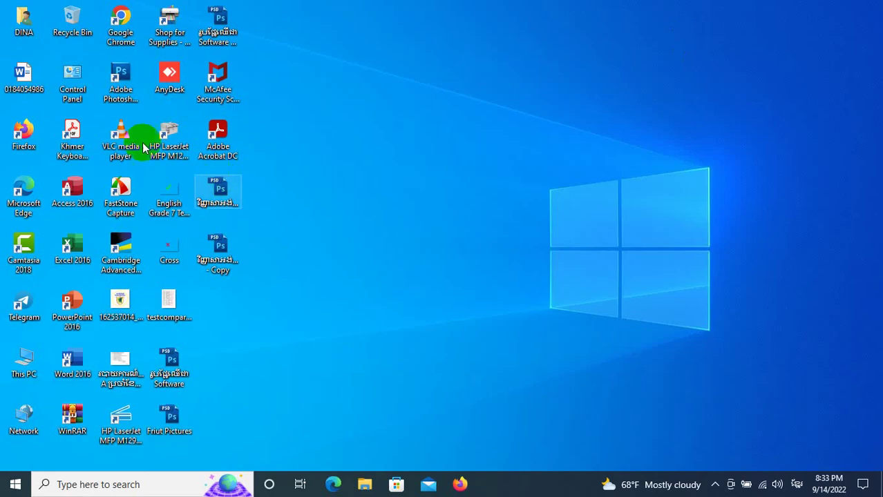
Magnify the desktop by one level and bring it back to 100%
click(221, 142)
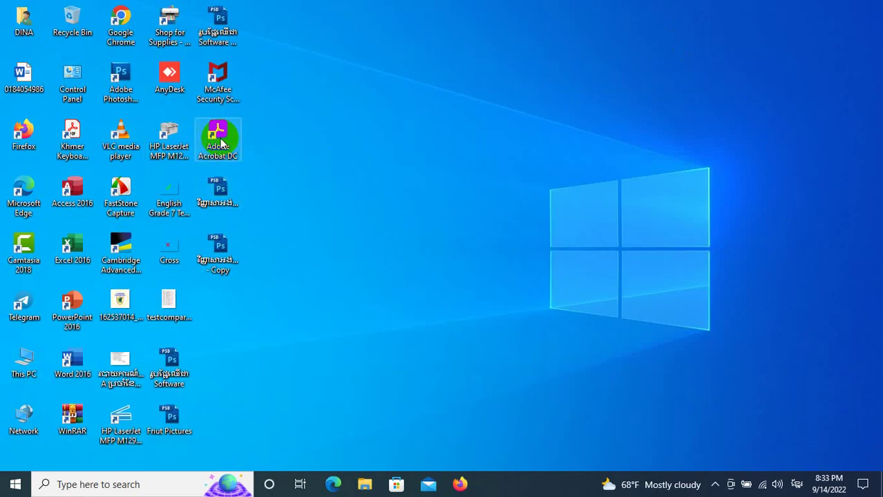
key(super+plus)
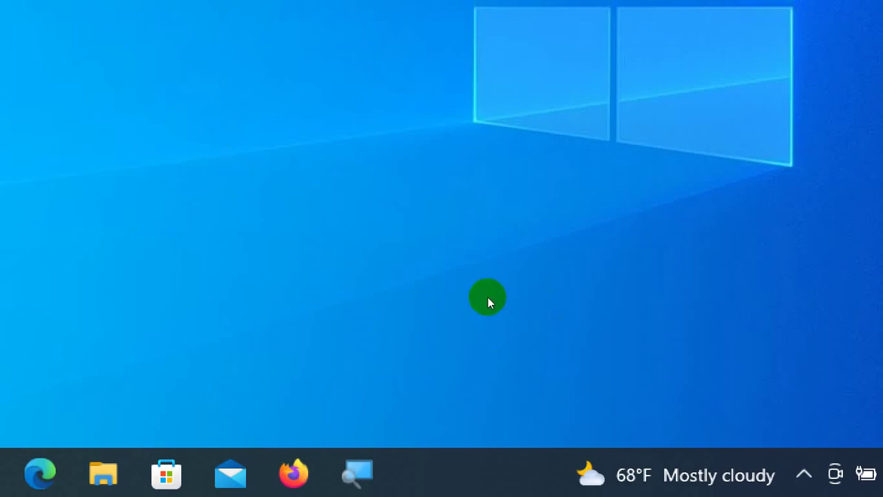
key(super+minus)
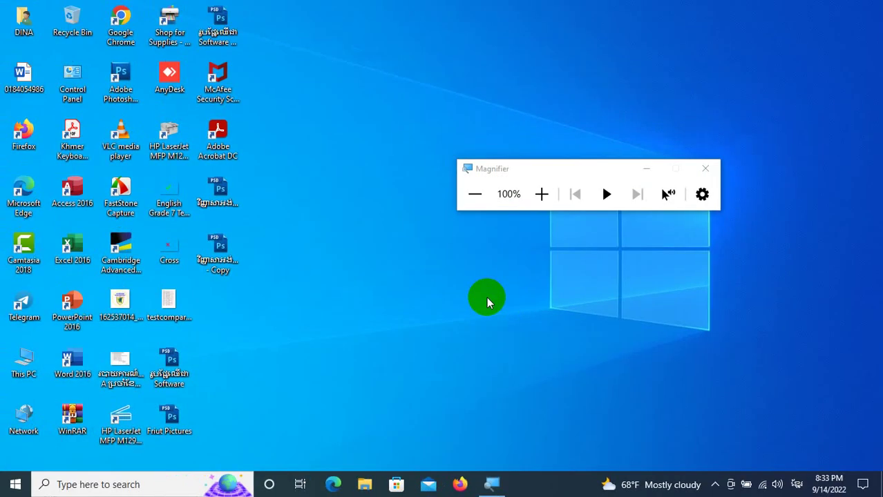
Magnify the Adobe Acrobat DC desktop shortcut, and restore 100% and close Magnifier
click(215, 135)
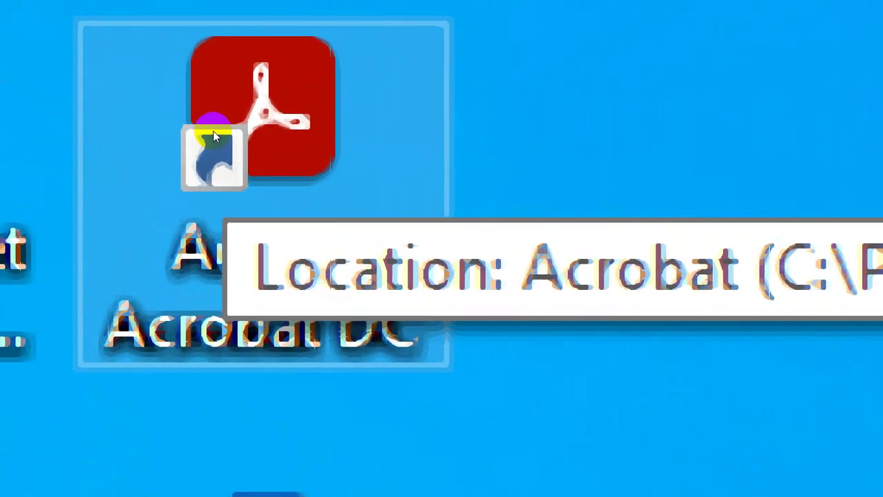
key(super+minus)
key(super+minus)
key(super+minus)
key(super+minus)
key(super+minus)
key(super+minus)
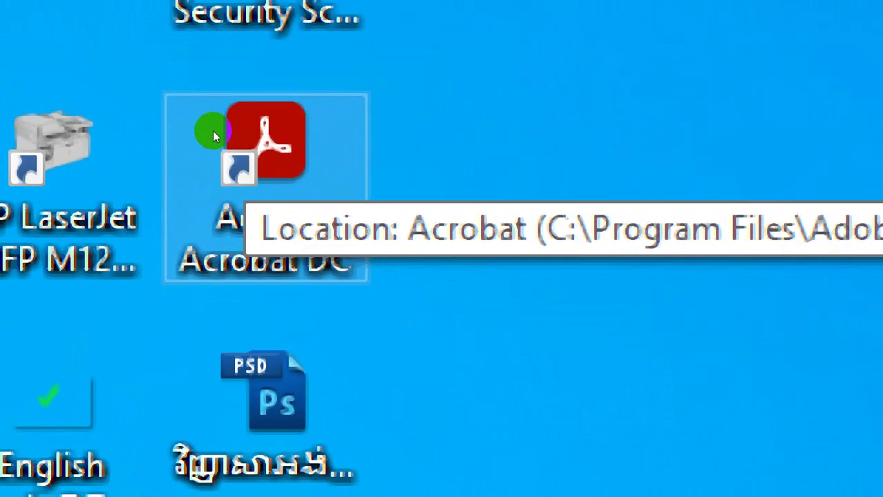
key(super+minus)
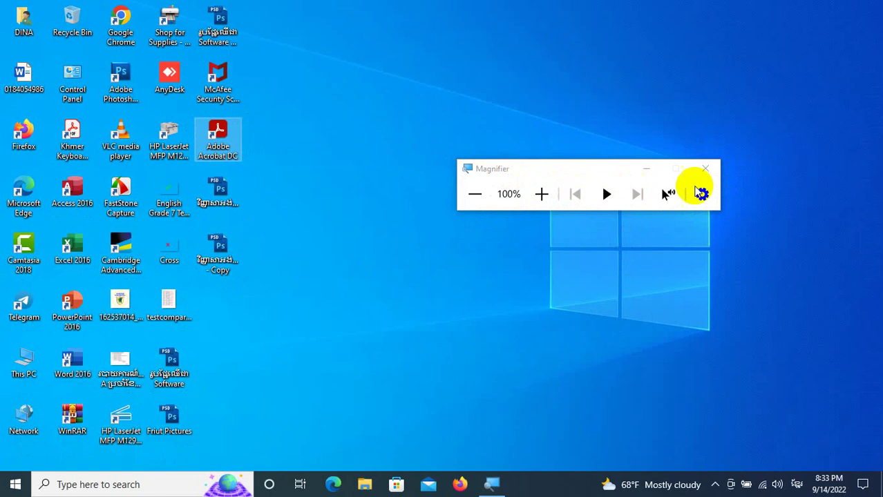
click(717, 174)
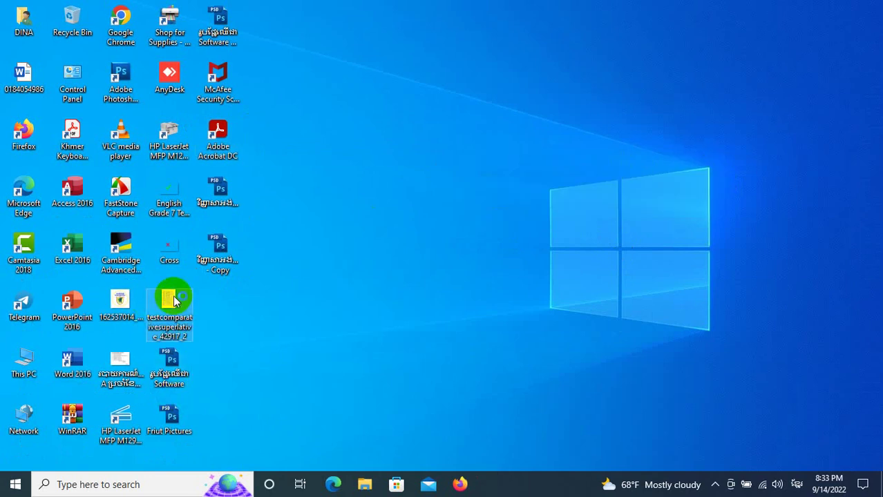
Open the testcomparativesuperlative_42917_2 image from the desktop in Paint and look through its answer key
double_click(173, 298)
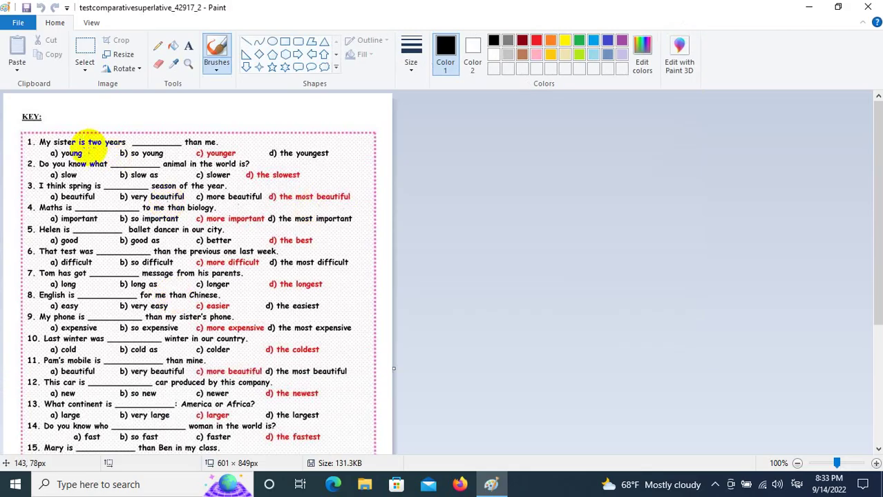
scroll(201, 215, down, 5)
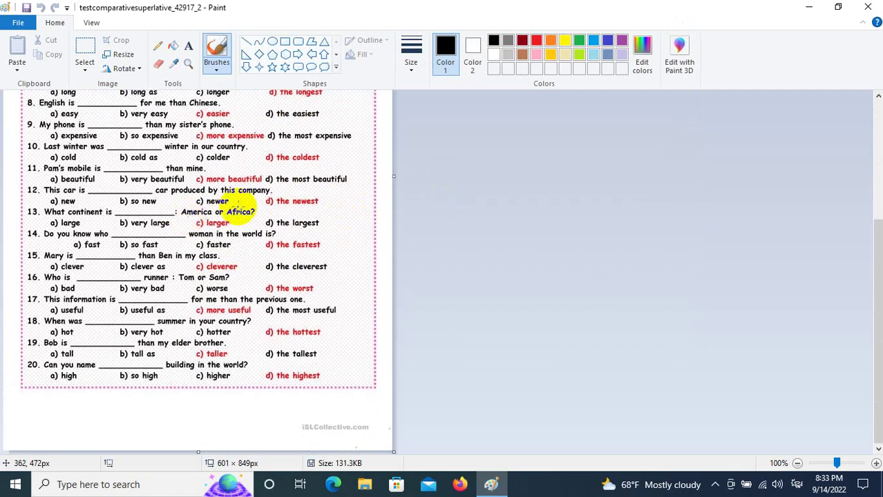
scroll(277, 200, up, 5)
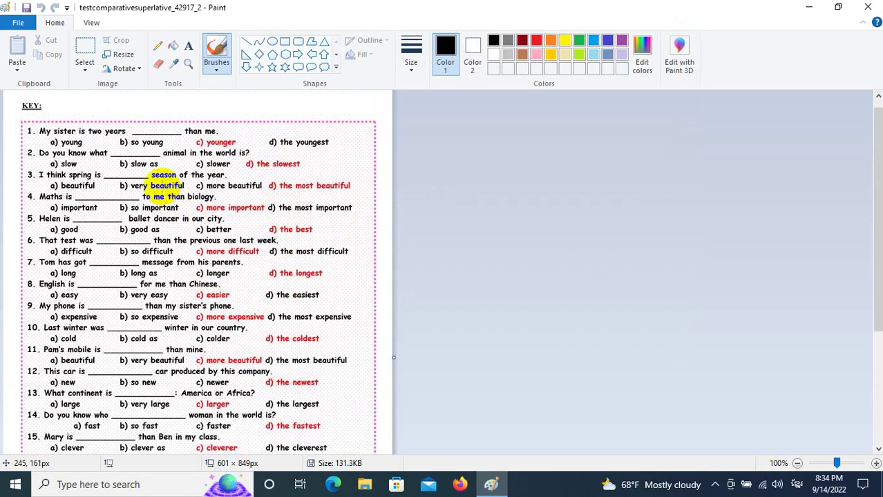
Magnify the worksheet image closely around the words "very beautiful" in question 3
key(super+plus)
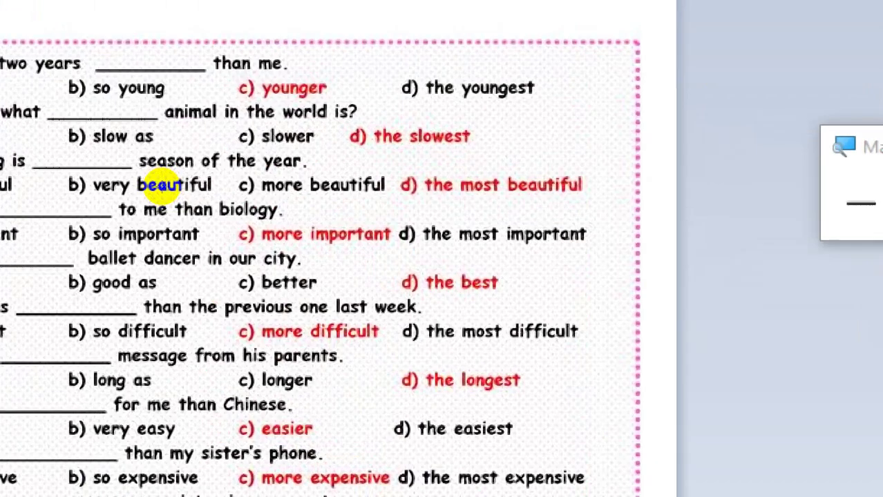
key(super+plus)
key(super+plus)
key(super+plus)
key(super+plus)
key(super+plus)
key(super+plus)
key(super+plus)
key(super+plus)
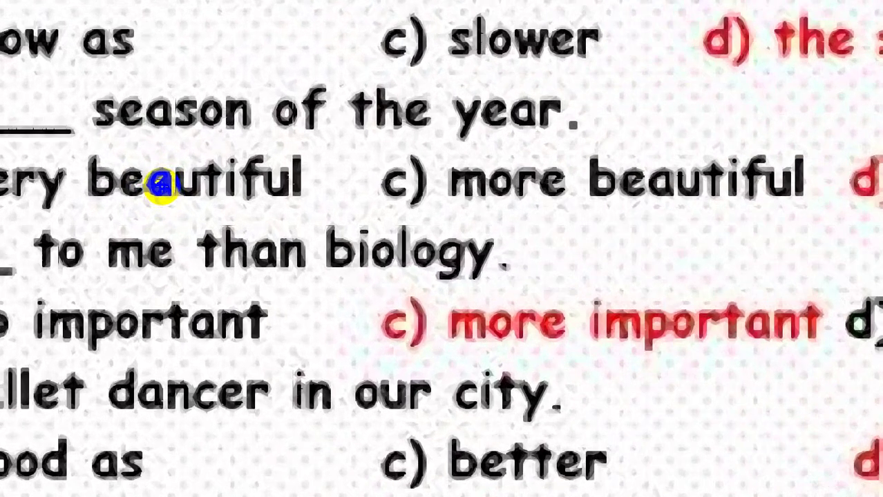
key(super+plus)
key(super+plus)
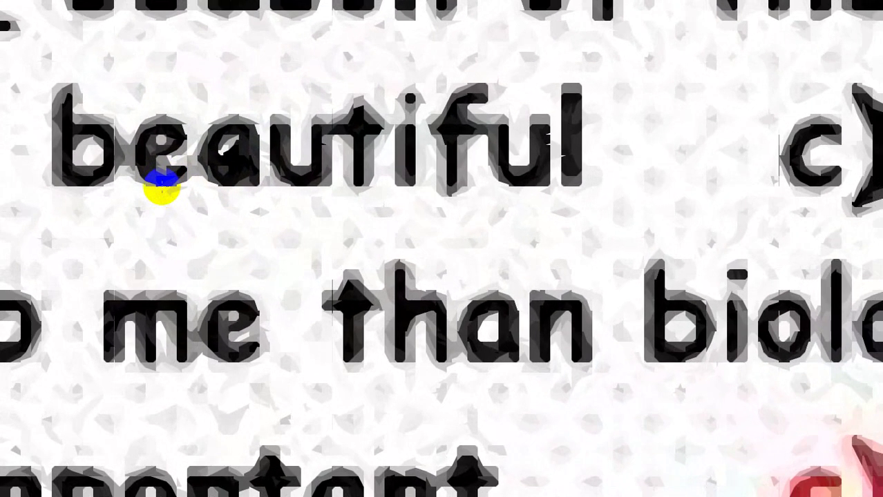
Reduce the screen magnification over the worksheet image back to 100%
key(super+minus)
key(super+minus)
key(super+minus)
key(super+minus)
key(super+minus)
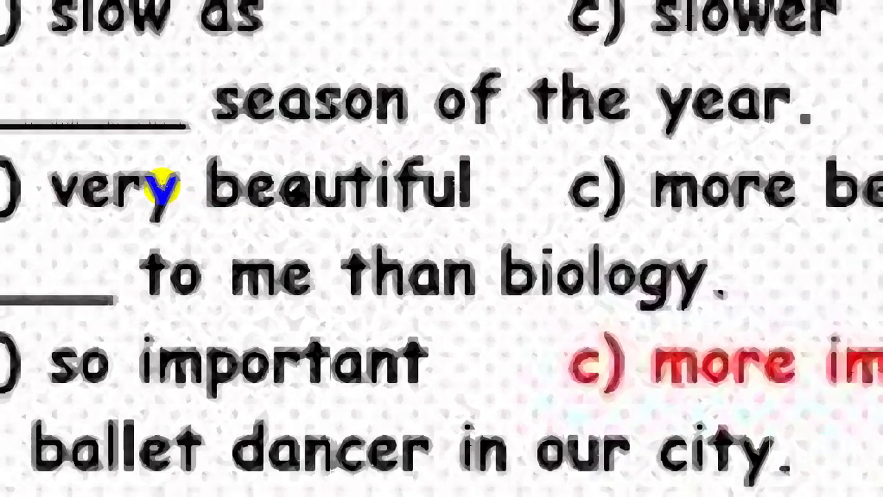
key(super+minus)
key(super+minus)
key(super+minus)
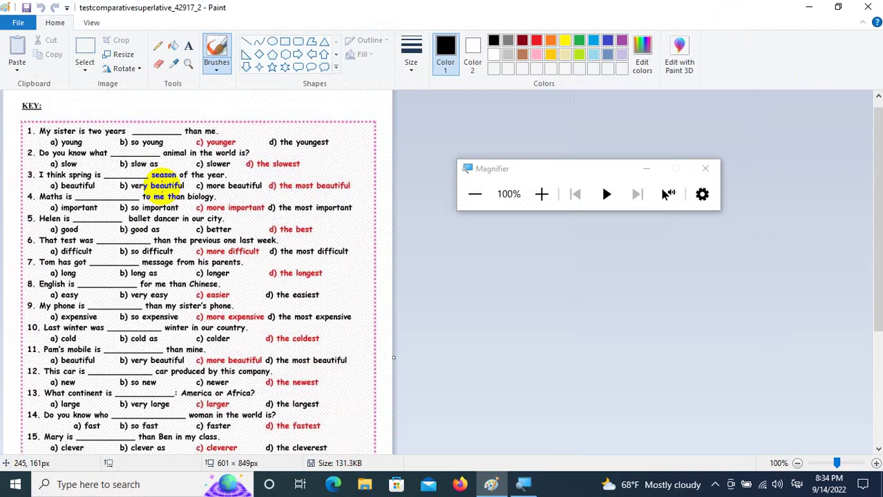
Close the worksheet image in Paint and close Magnifier
click(715, 486)
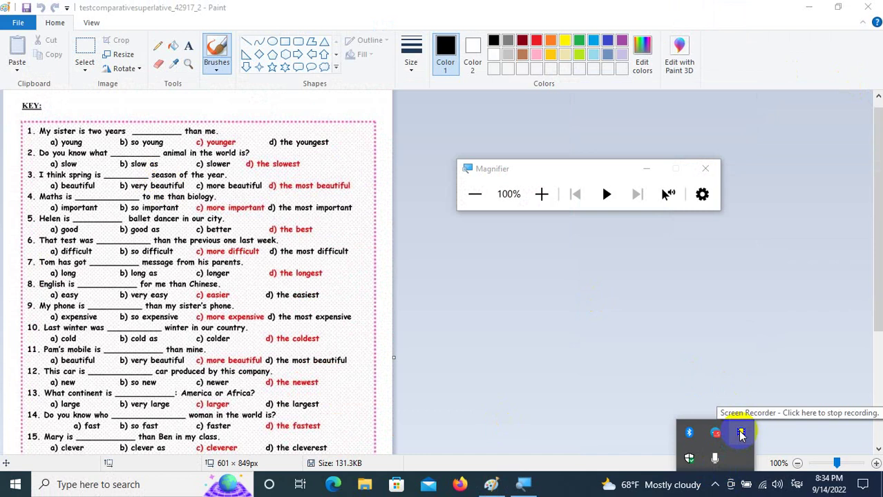
click(868, 7)
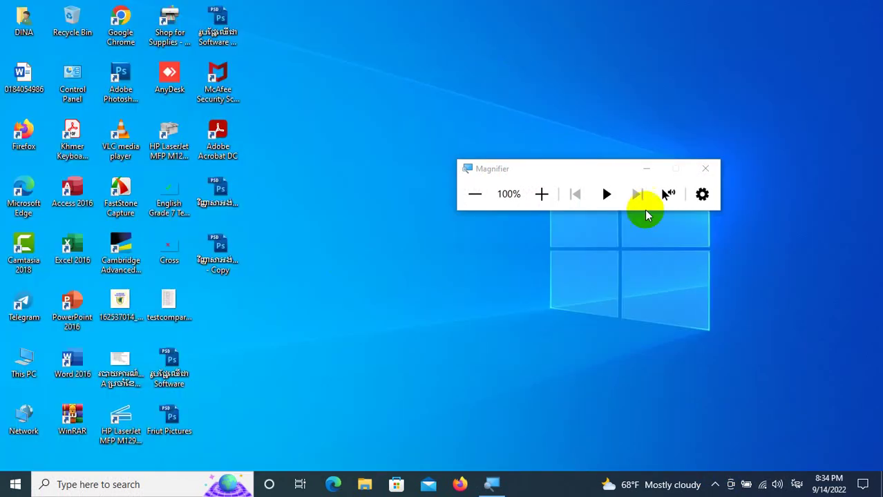
click(706, 170)
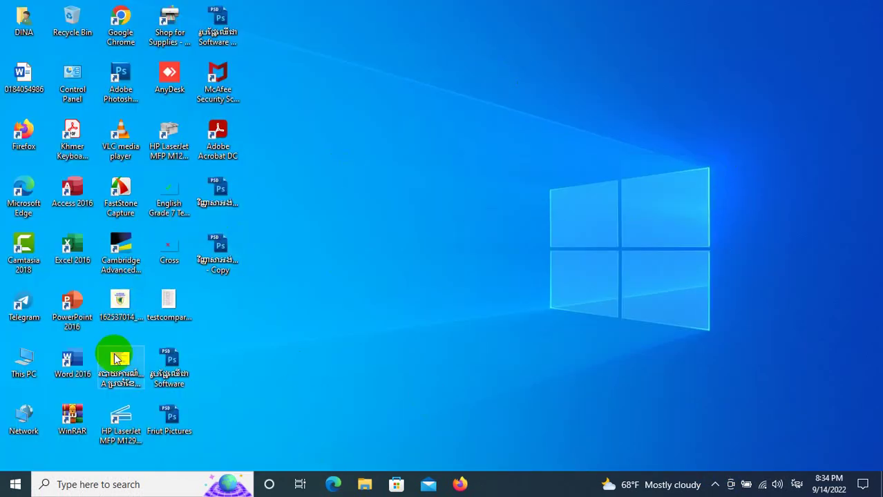
Switch to Excel 2016, dismiss its missing-file and activation dialogs, and create a blank workbook
double_click(74, 246)
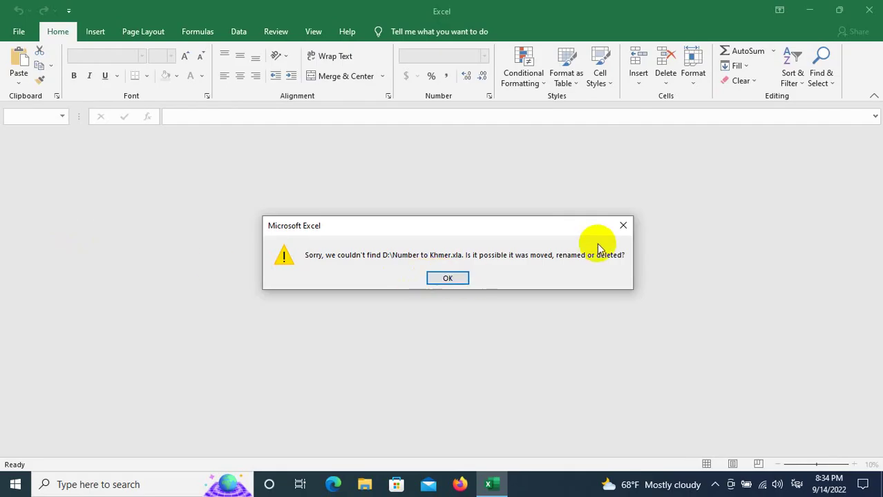
click(622, 226)
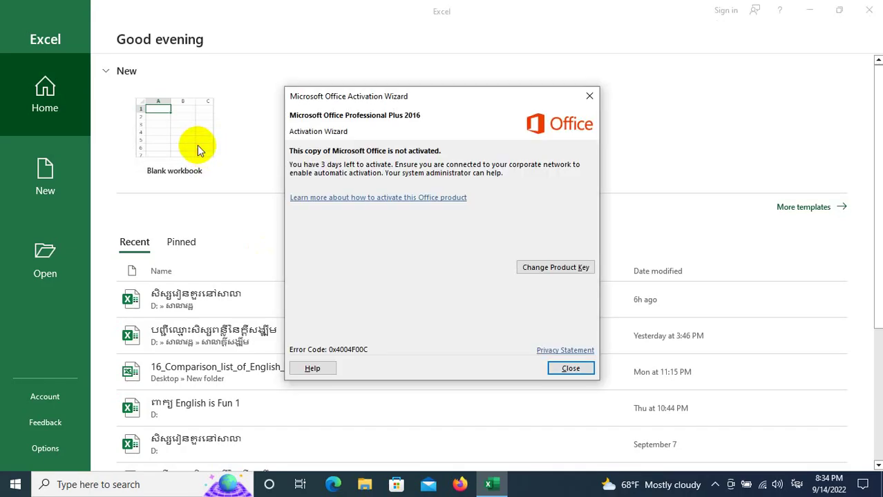
click(589, 96)
click(183, 130)
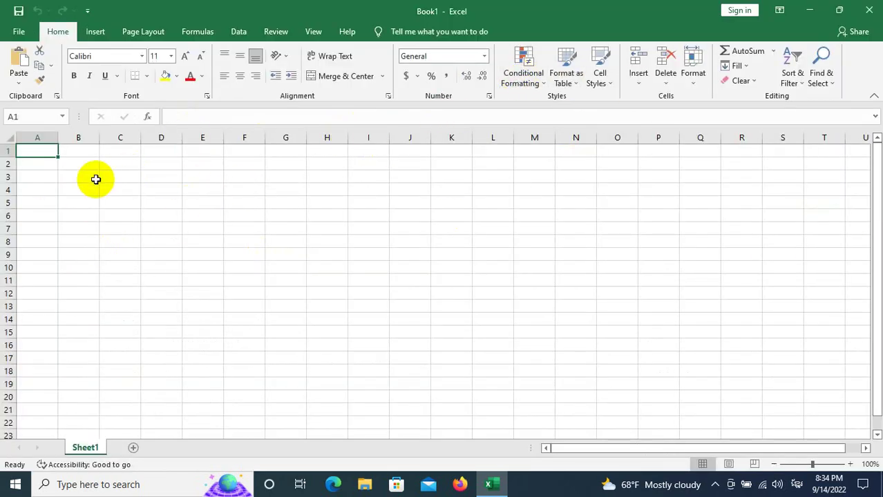
Enter a random string of Khmer characters and digits in cell A1
text(ចហ)
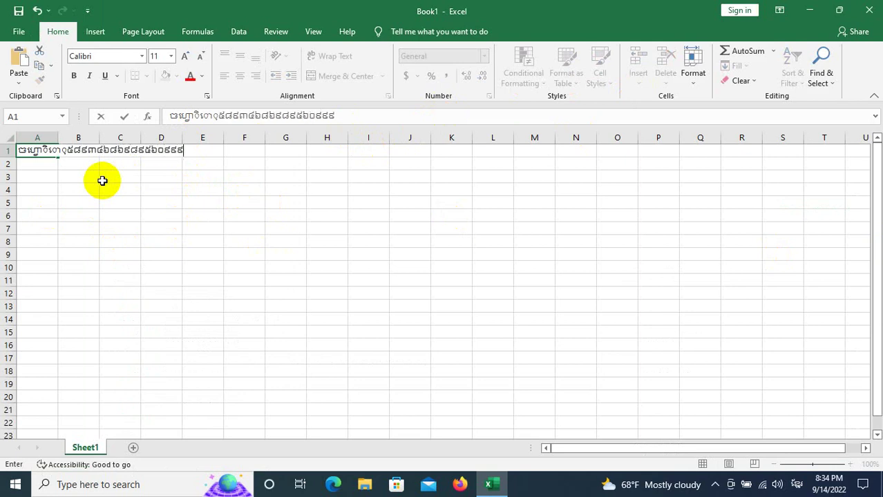
click(176, 217)
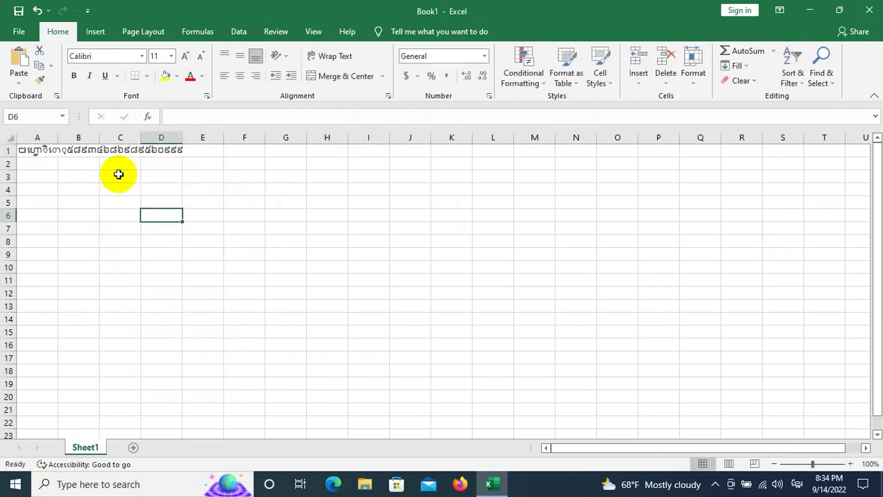
Select cells A1:D1, enlarge the screen with Magnifier over their Khmer text, and select cell C1 in the magnified view
click(93, 150)
drag(28, 150, 162, 150)
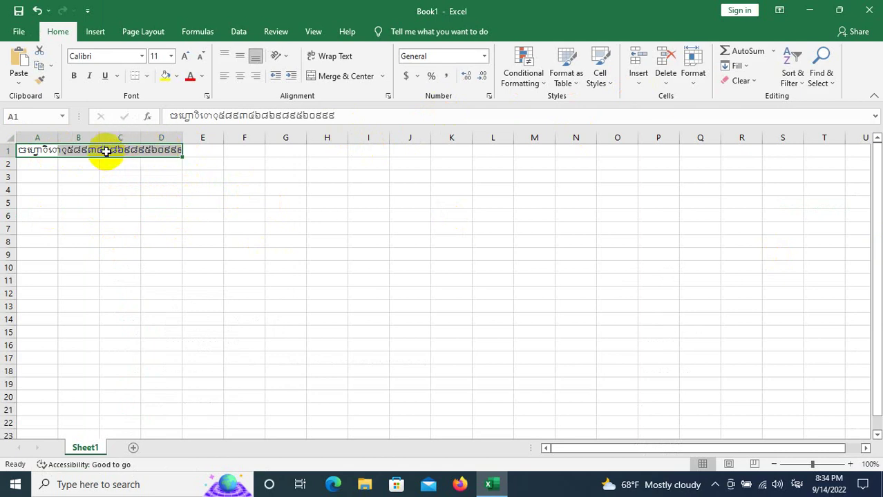
key(super+plus)
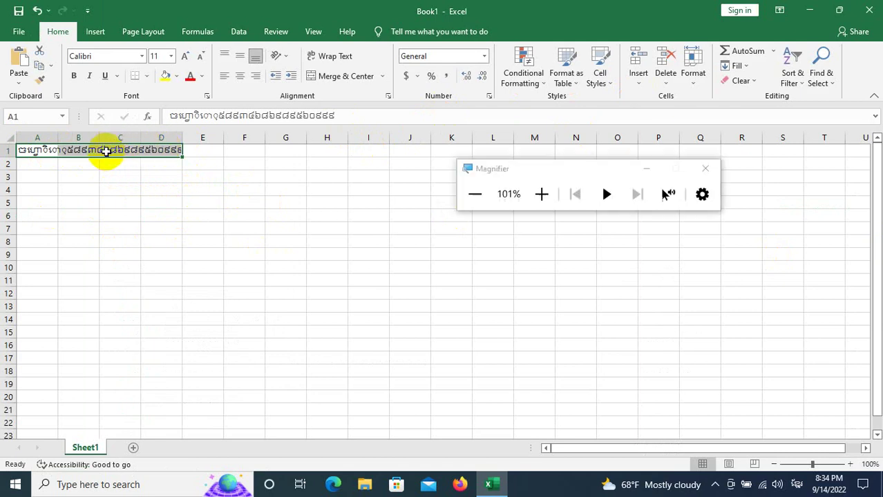
key(super+plus)
key(super+plus)
key(super+plus)
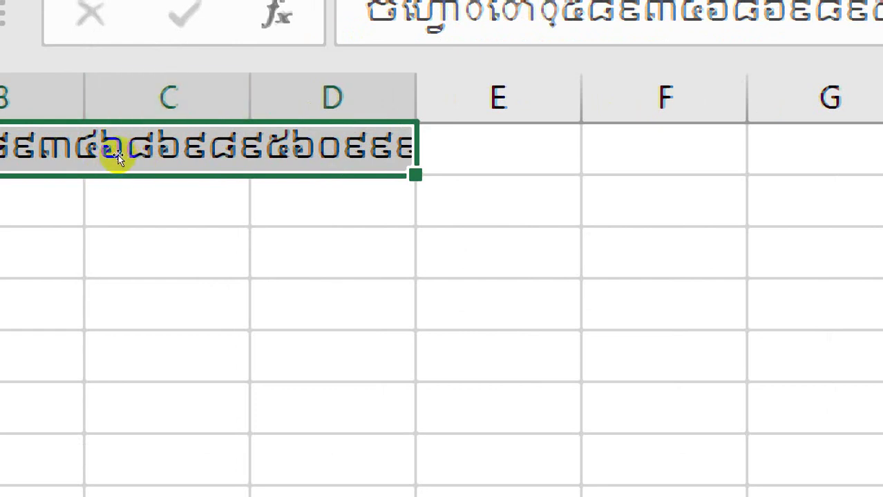
click(114, 152)
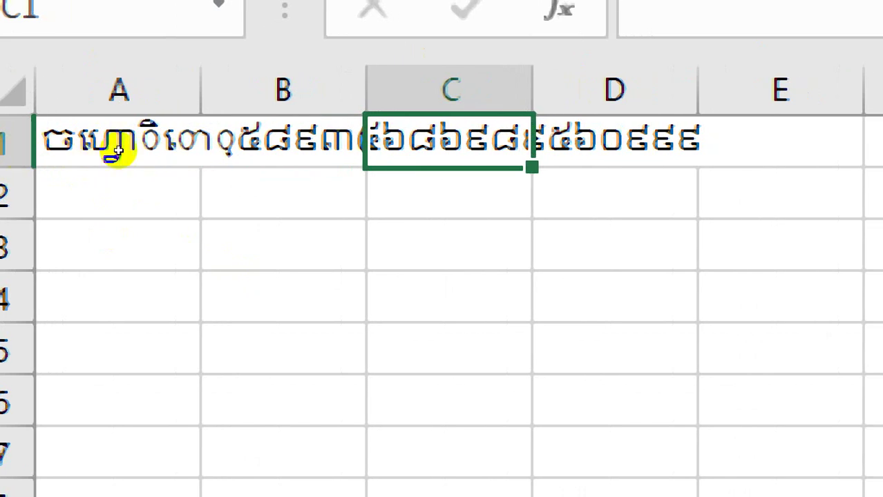
Reduce the screen magnification over the Excel worksheet back to 100%
key(super+minus)
key(super+minus)
key(super+minus)
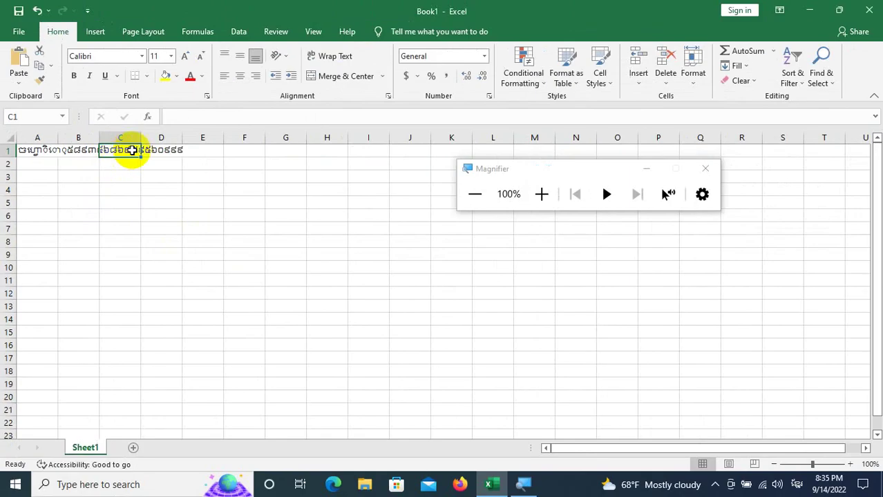
Close Magnifier and close the Book1 workbook without saving its changes
click(232, 251)
click(706, 169)
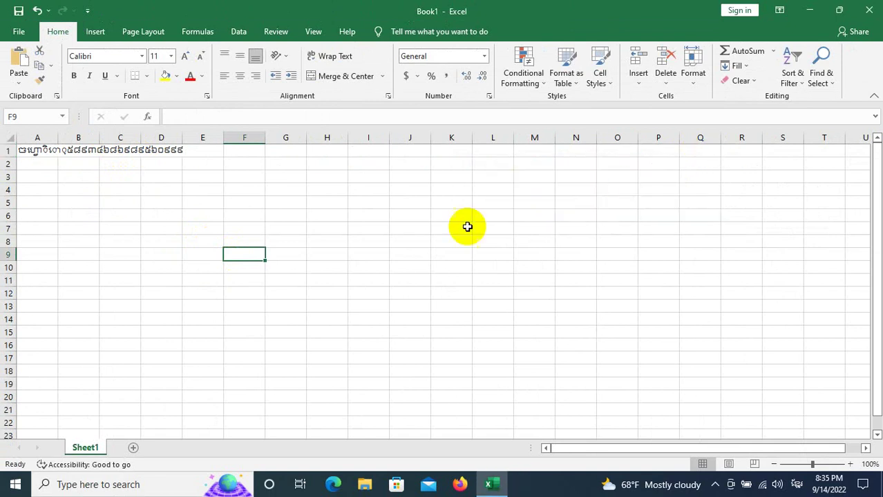
click(863, 13)
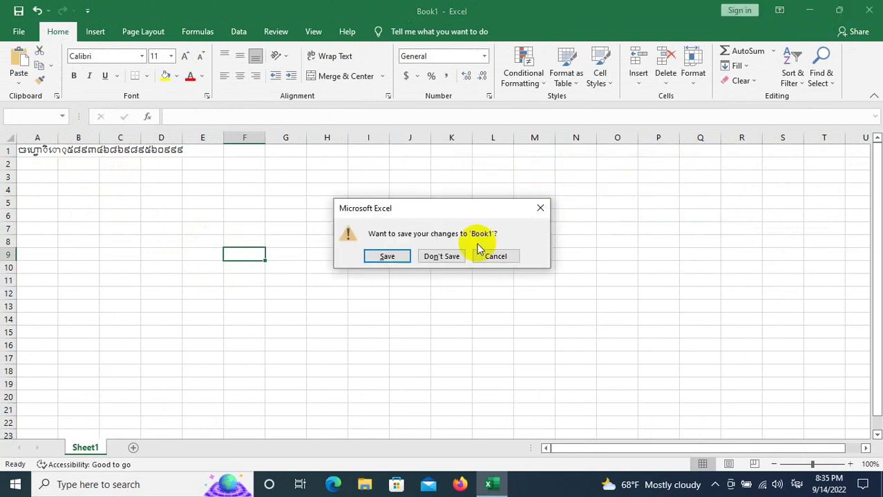
click(444, 254)
Refresh the Windows desktop several times
right_click(348, 5)
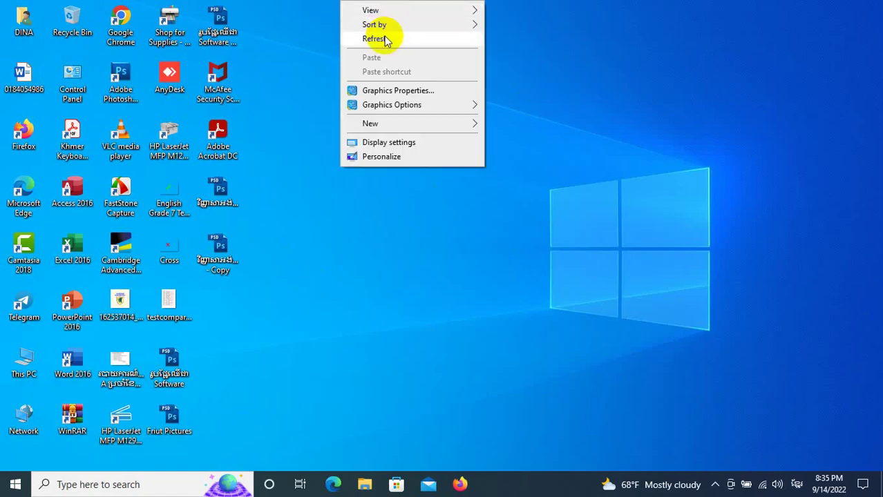
click(385, 38)
right_click(350, 5)
click(384, 38)
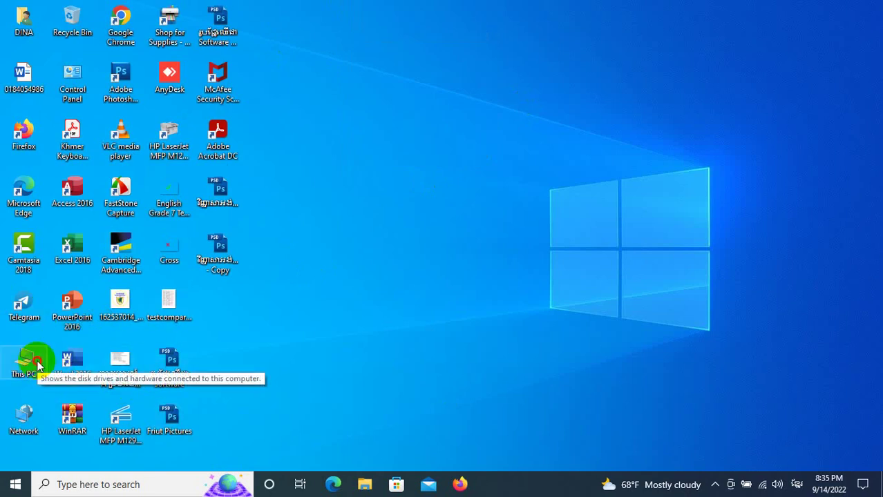
right_click(369, 4)
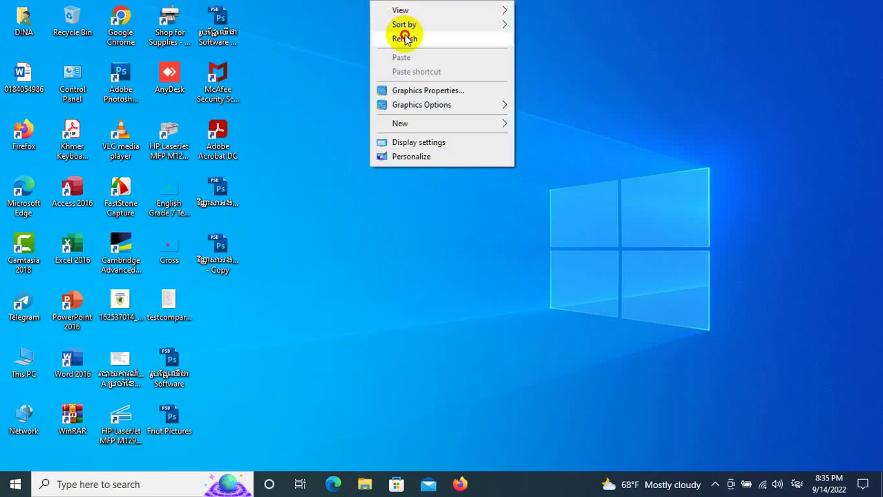
click(404, 38)
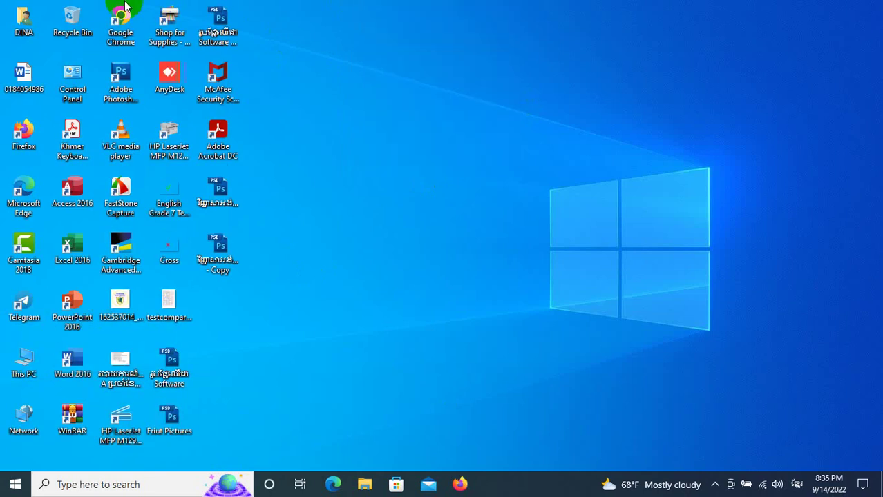
right_click(485, 5)
click(528, 37)
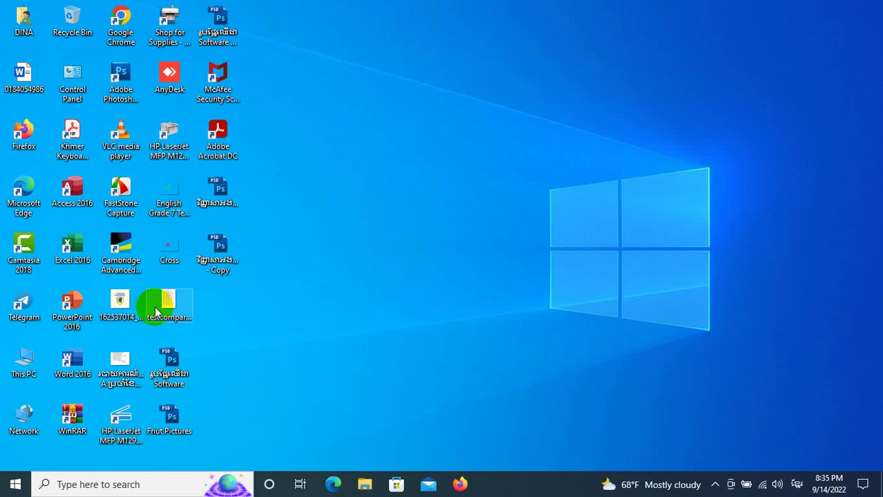
right_click(308, 4)
click(343, 35)
right_click(273, 5)
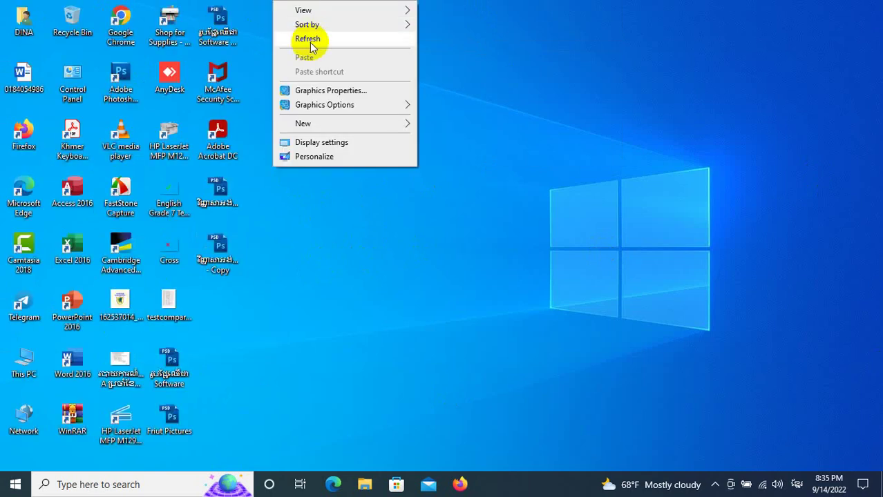
click(309, 38)
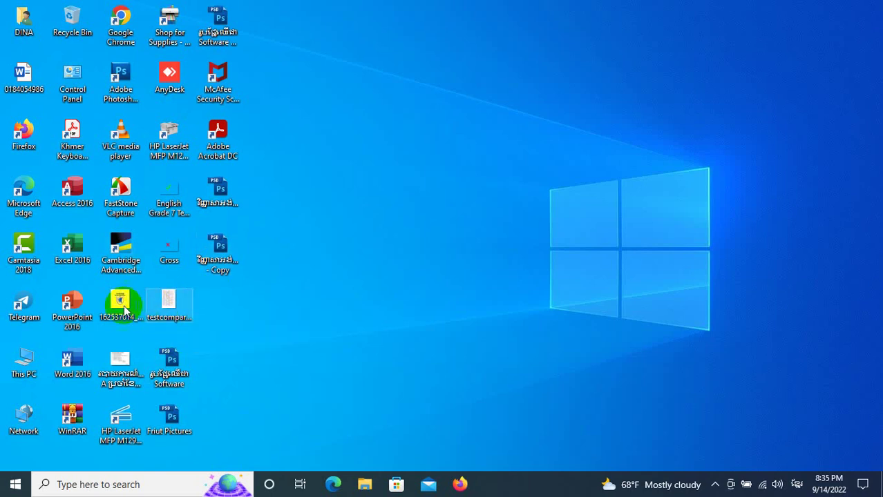
Select the testcomparativesuperlative_42917_2 image on the desktop and enlarge the screen over it with Magnifier
click(166, 301)
click(166, 302)
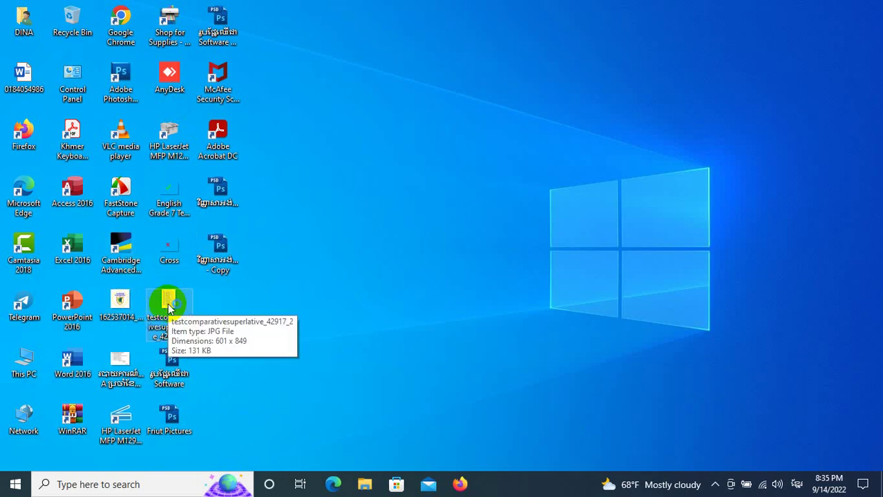
key(super+plus)
key(super+plus)
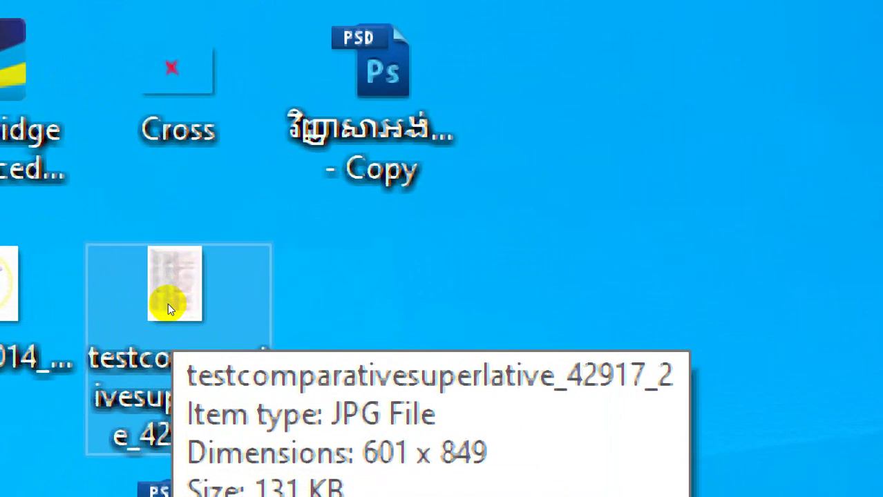
Reduce the screen magnification over the desktop image icon back to 100%
key(super+minus)
key(super+minus)
key(super+minus)
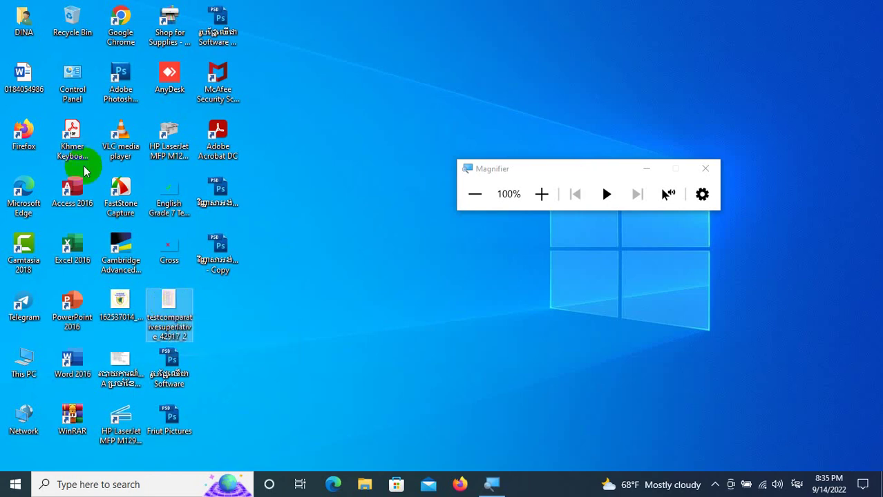
Enlarge the screen over the desktop shortcuts, select the Camtasia 2018 shortcut, and return the magnification to 100%
click(72, 415)
click(24, 256)
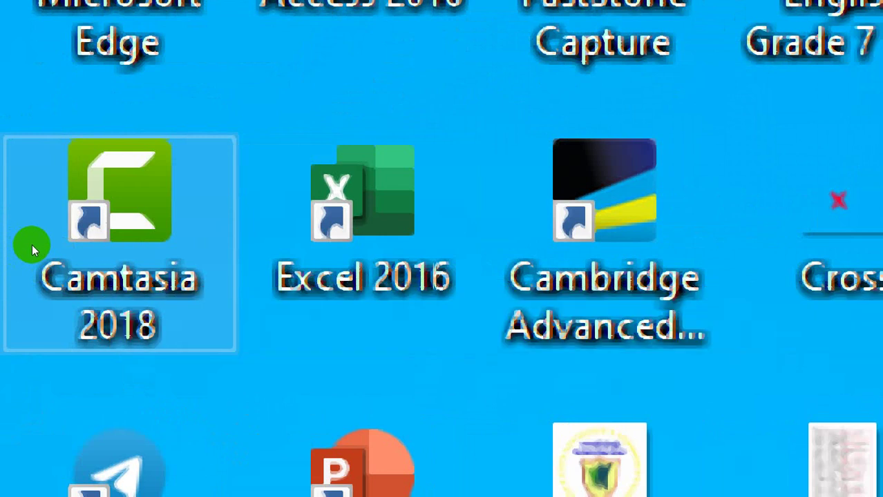
click(73, 246)
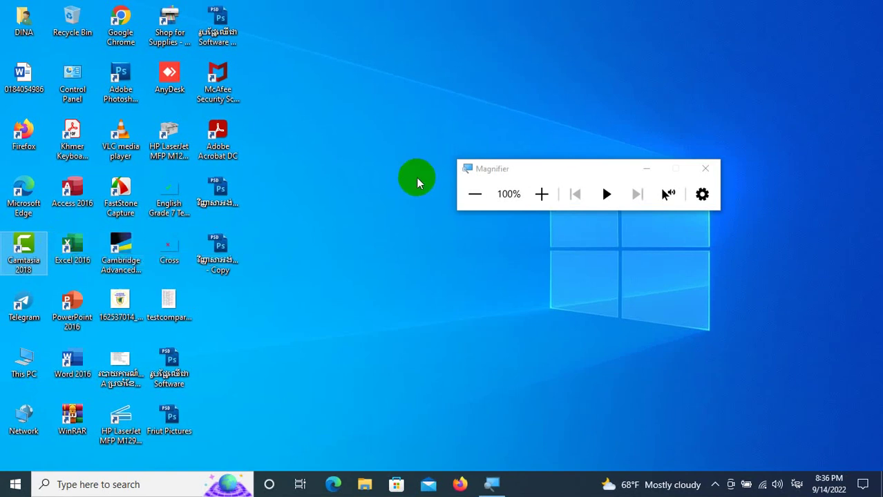
Refresh the desktop with the Magnifier window left open
click(607, 207)
right_click(360, 5)
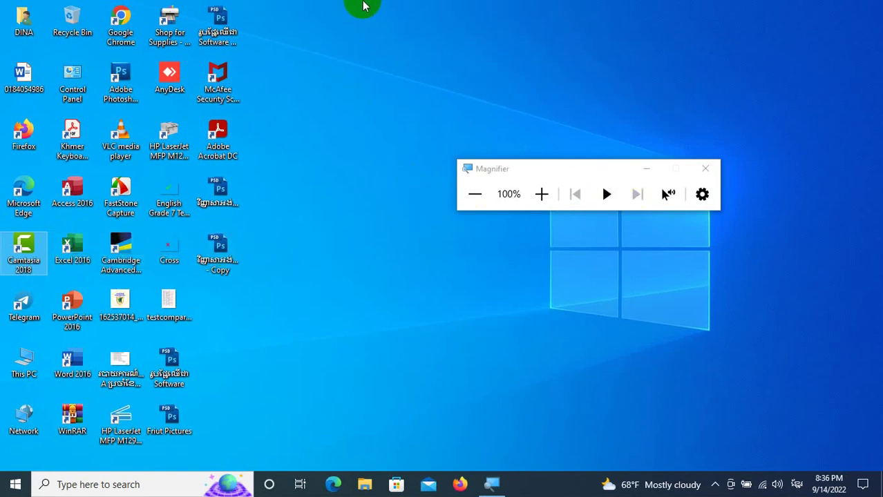
click(388, 39)
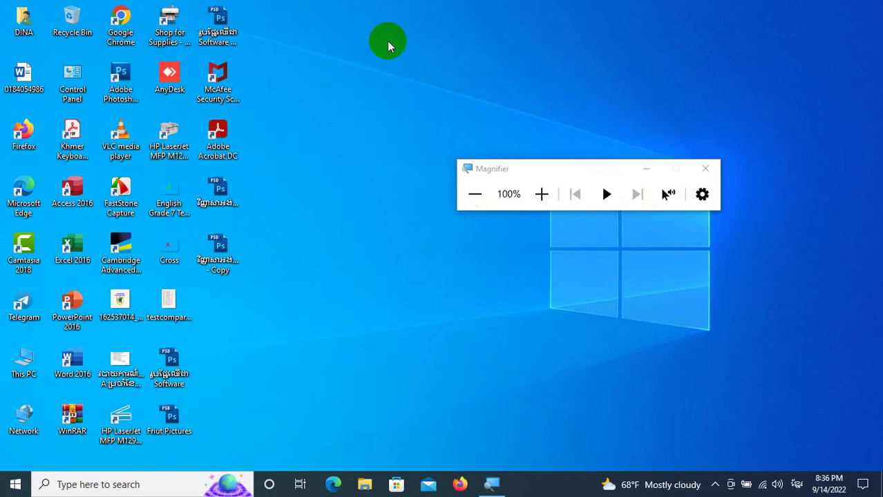